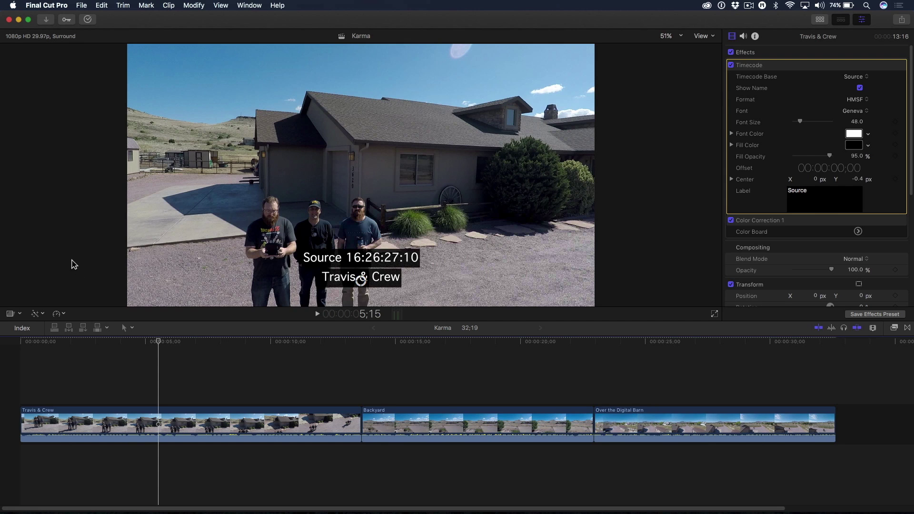
Make the timecode overlay font lime green and drag it to the frame's top (Center X 0, Y 0.3).
drag(160, 343, 265, 367)
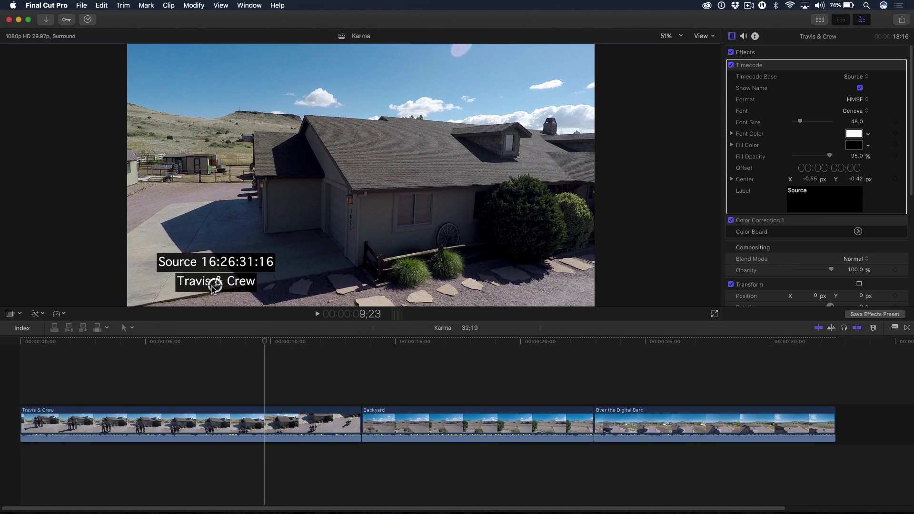
click(869, 135)
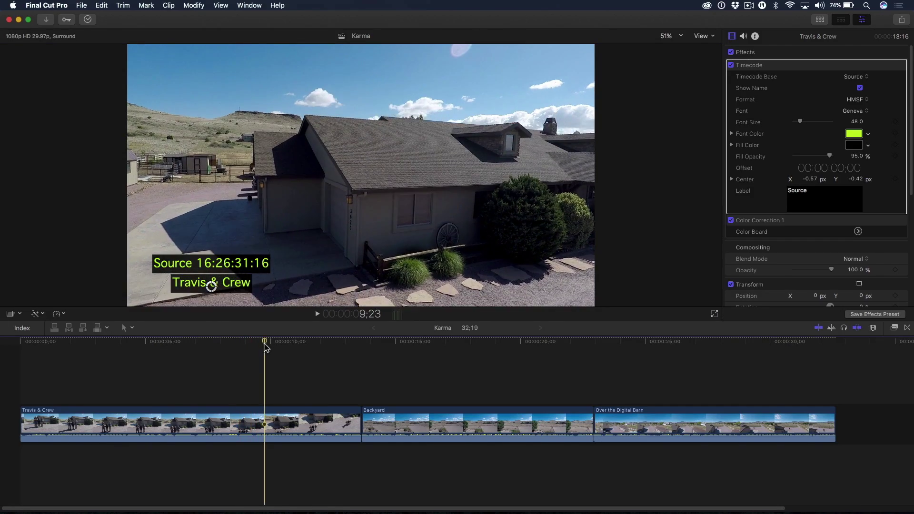
click(337, 351)
drag(338, 353, 221, 356)
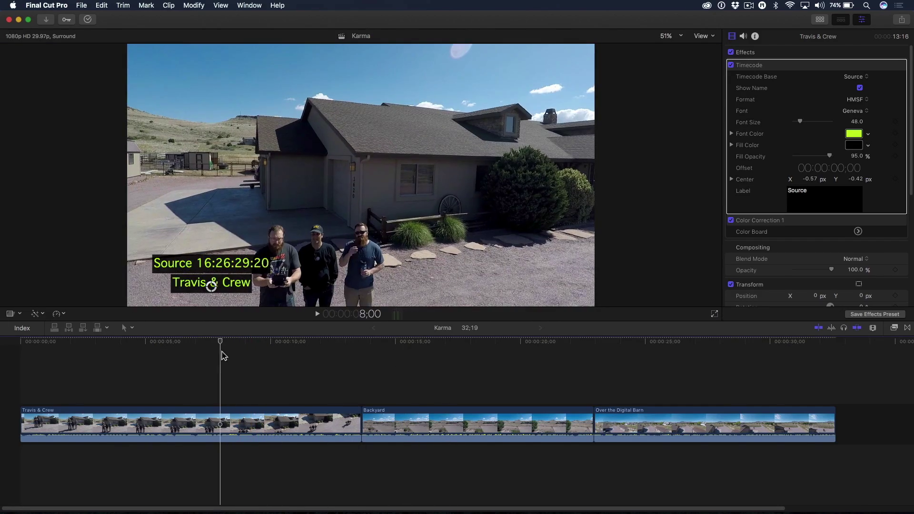
drag(356, 298, 361, 95)
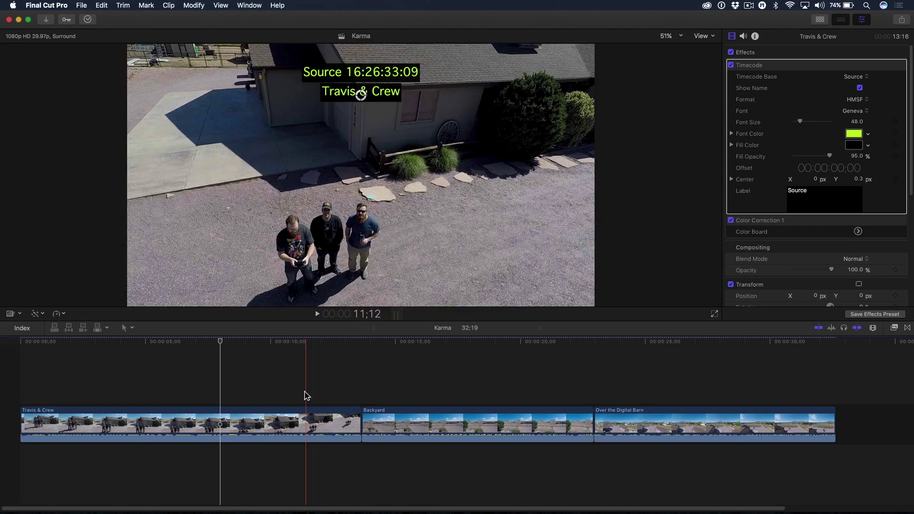
click(282, 365)
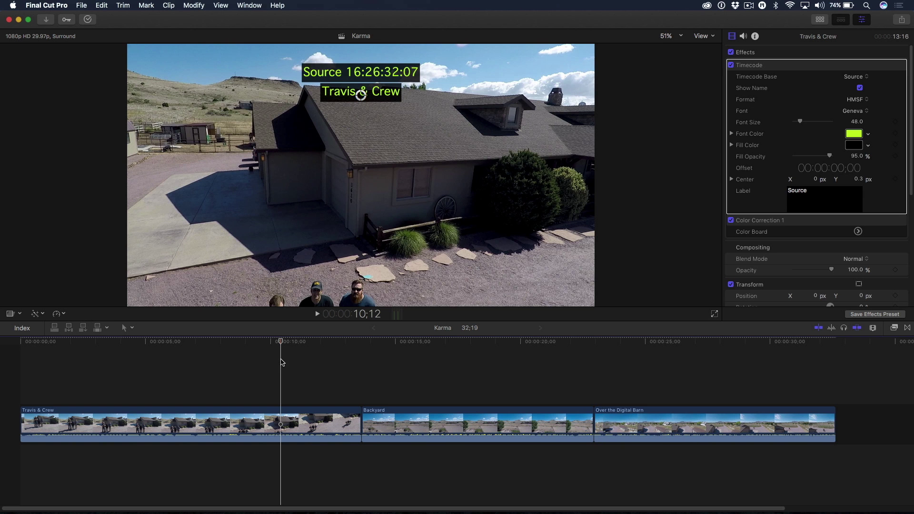
Launch the Frame.io helper app from the Dock.
key(super+Tab)
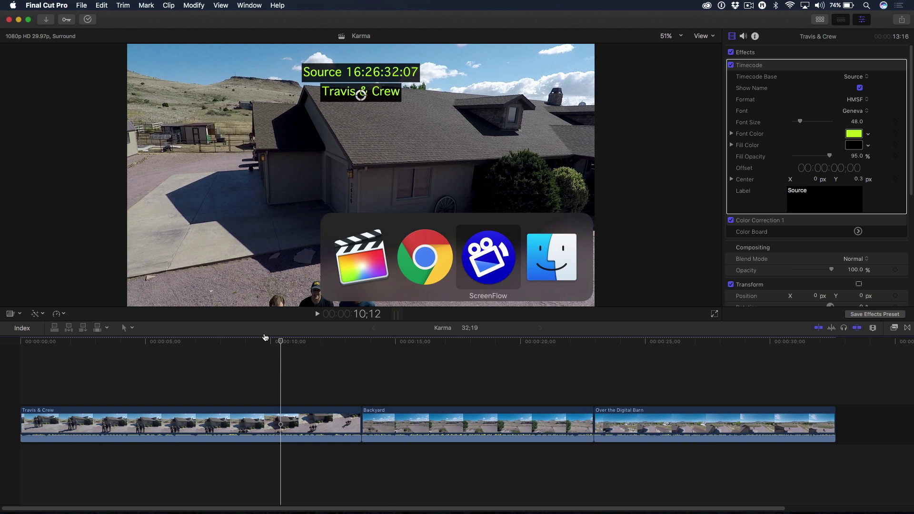
key(super+Tab)
mouse_move(435, 508)
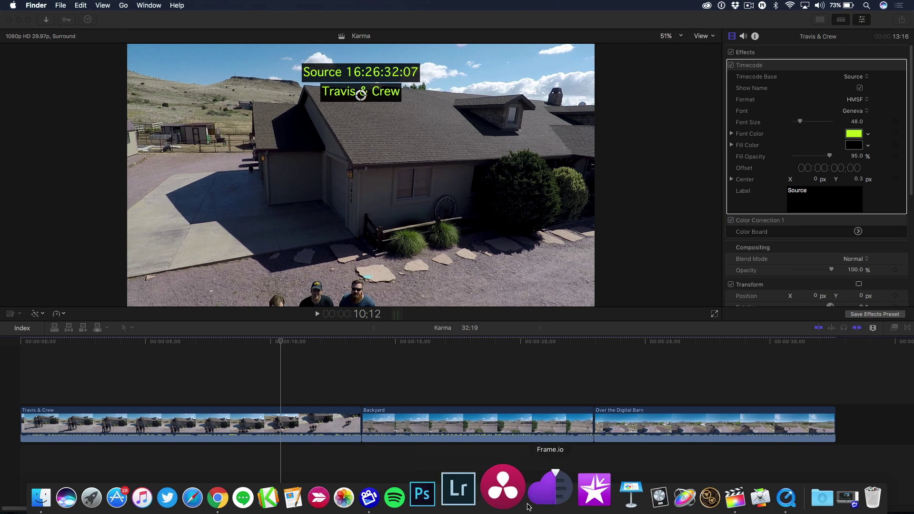
click(533, 503)
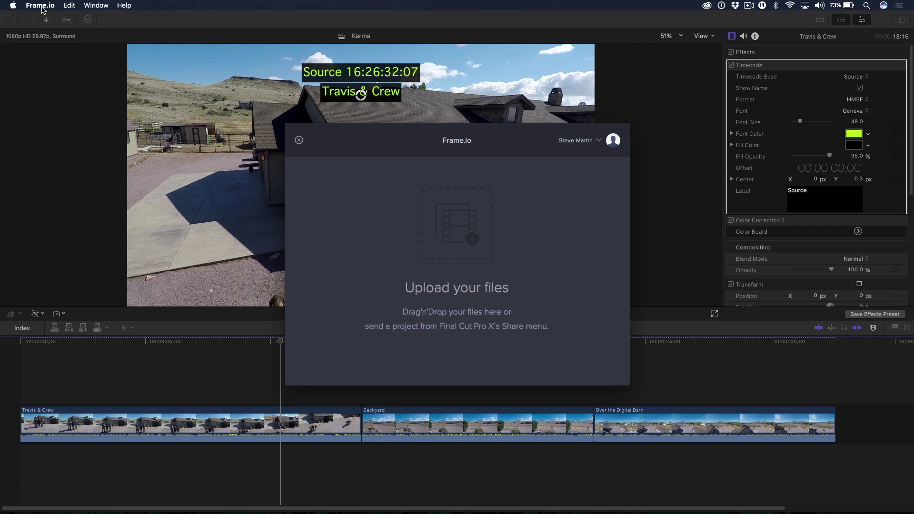
Enable 'Manually set render output location' in Frame.io preferences, then close the upload window.
click(42, 6)
click(46, 31)
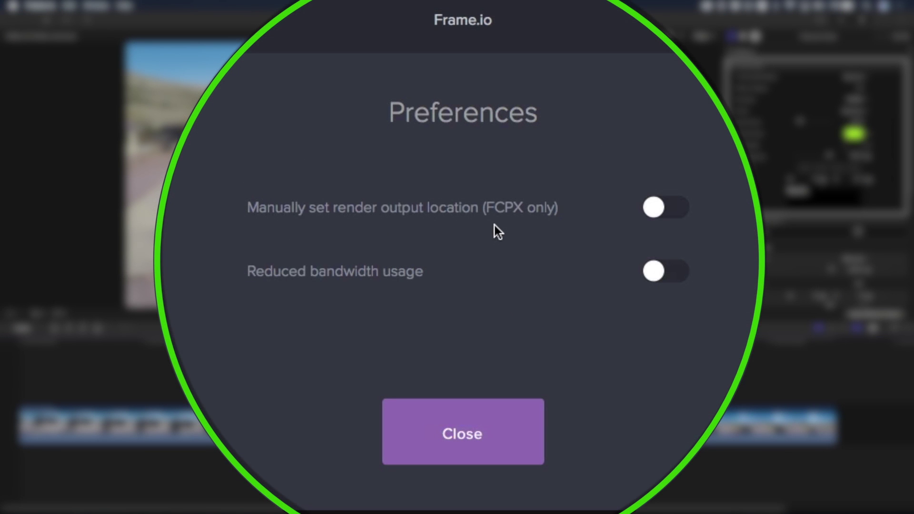
click(679, 210)
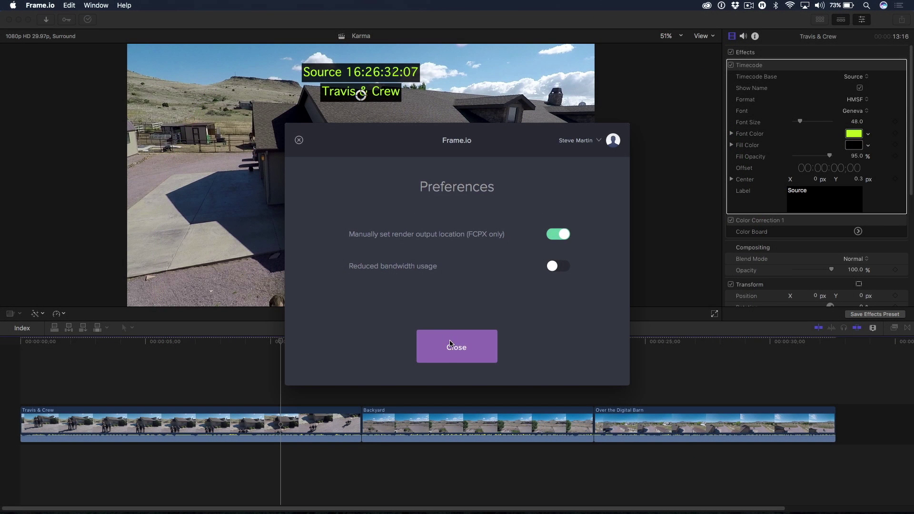
click(450, 345)
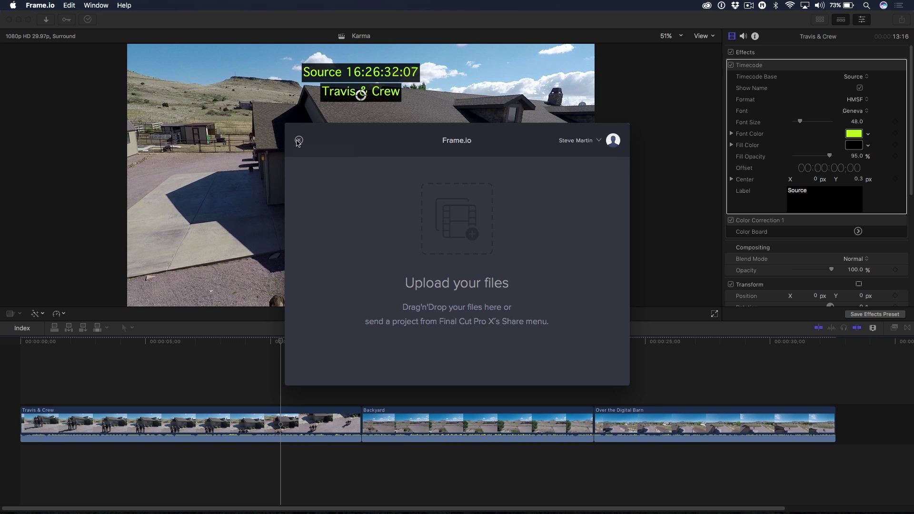
click(299, 140)
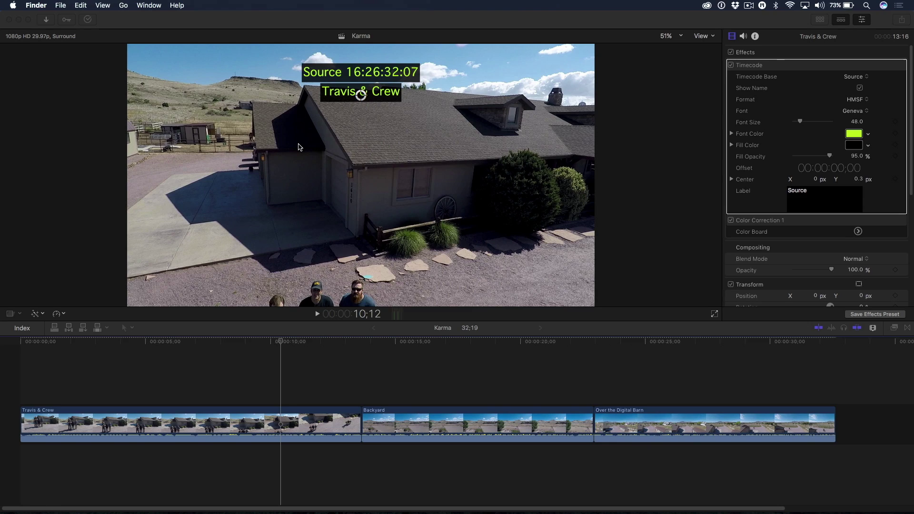
Back in Final Cut Pro, toggle the Timecode effect off and on, then open the Share destinations list.
click(280, 344)
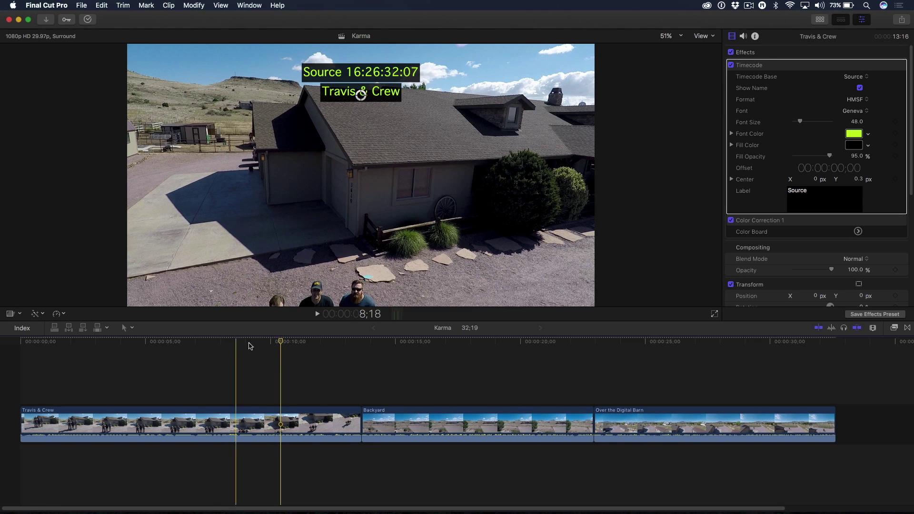
drag(280, 345, 284, 391)
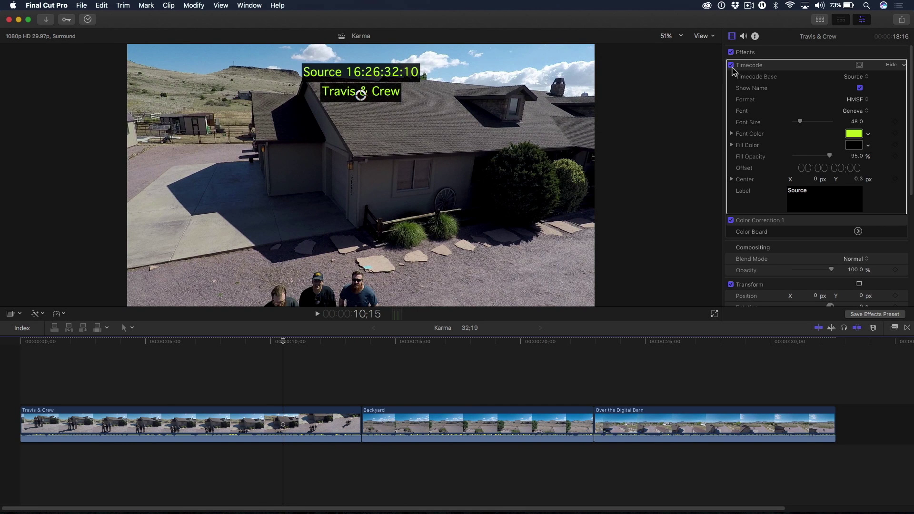
click(731, 65)
click(731, 65)
click(267, 361)
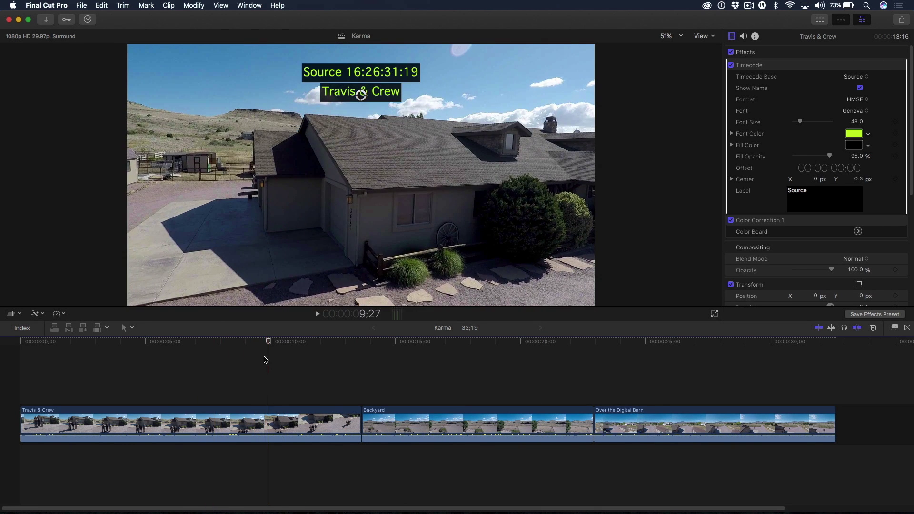
click(902, 21)
scroll(878, 53, down, 3)
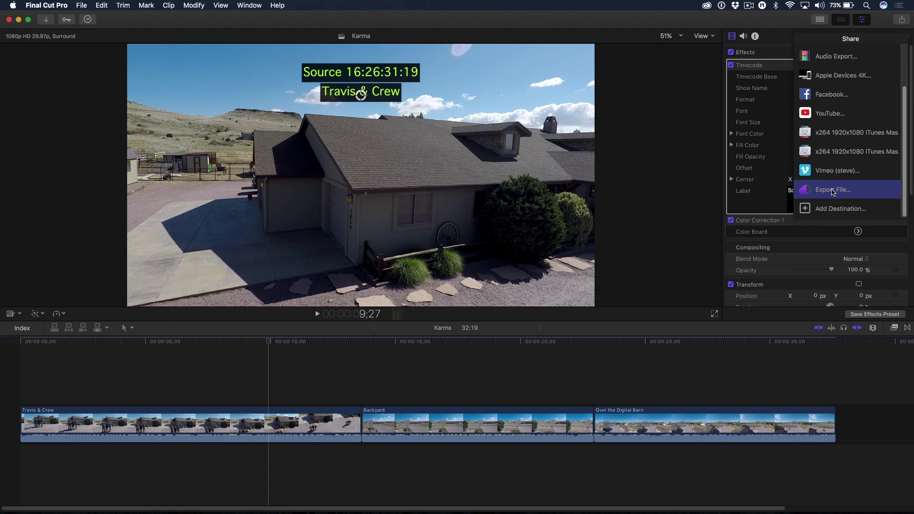
Choose Export File… for Karma and continue on to Frame.io's upload window.
click(832, 190)
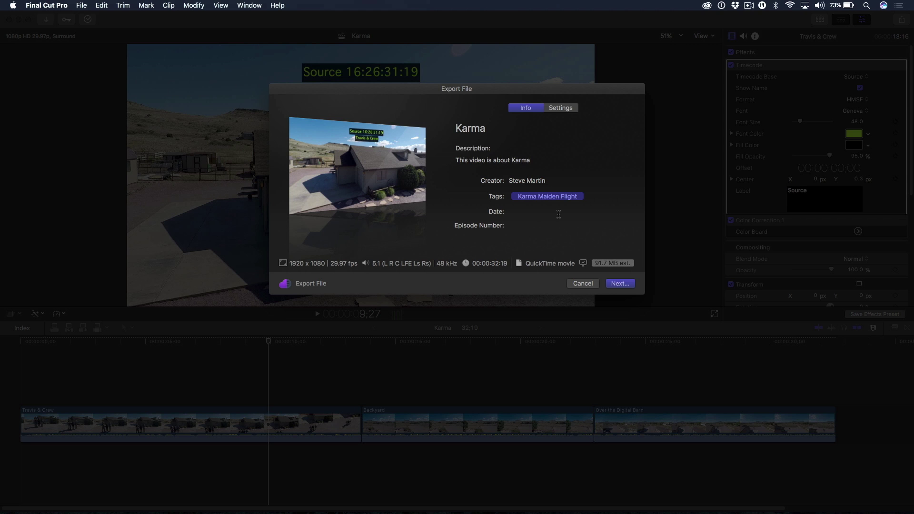
click(619, 284)
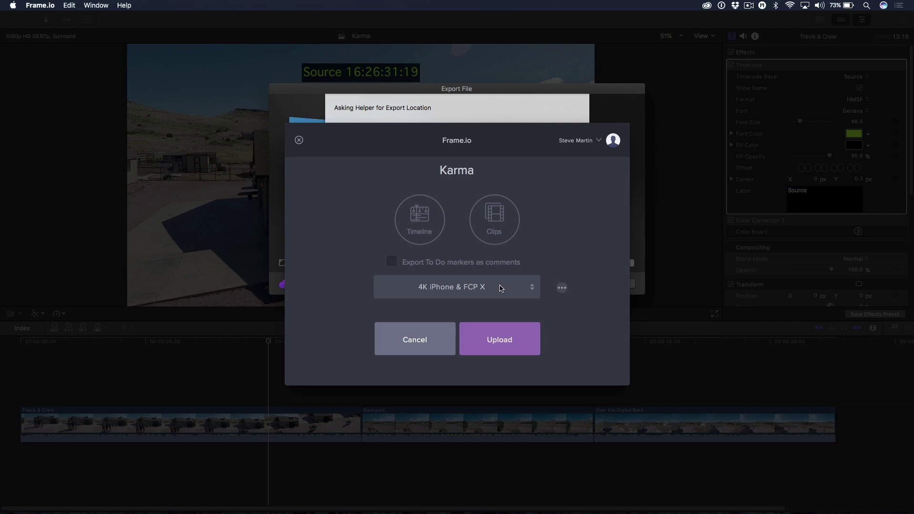
Target the Karma Drone project and upload the timeline as separate Clips.
click(501, 288)
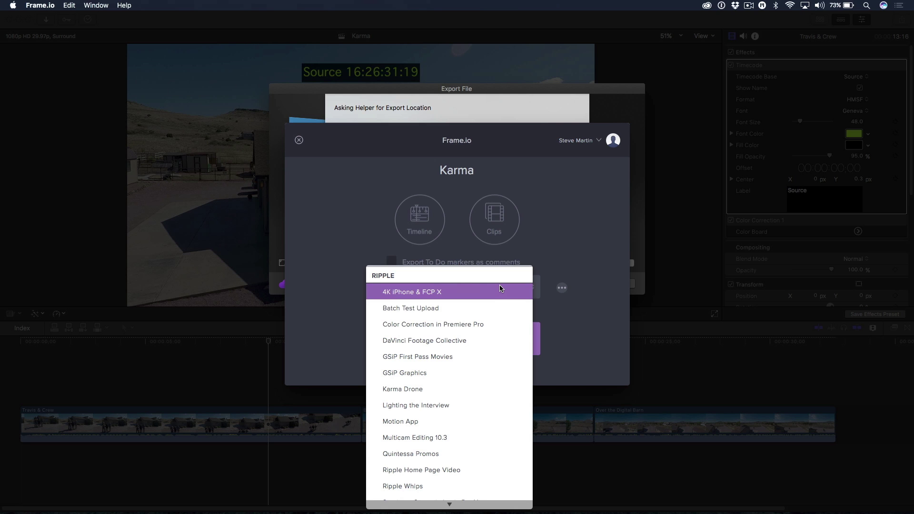
click(476, 389)
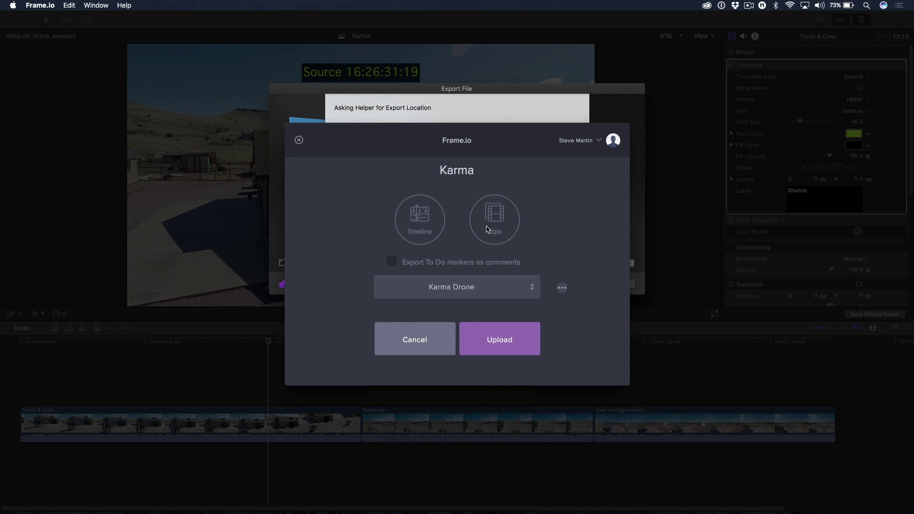
click(493, 228)
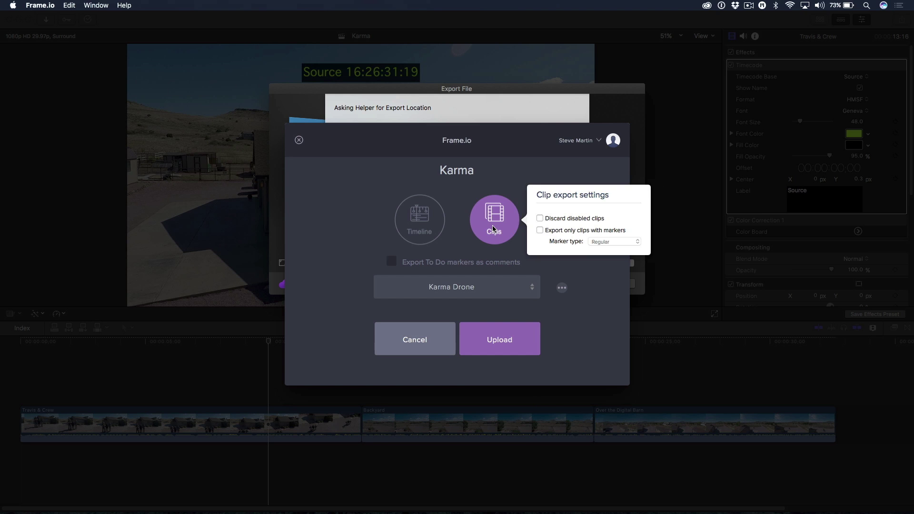
click(590, 360)
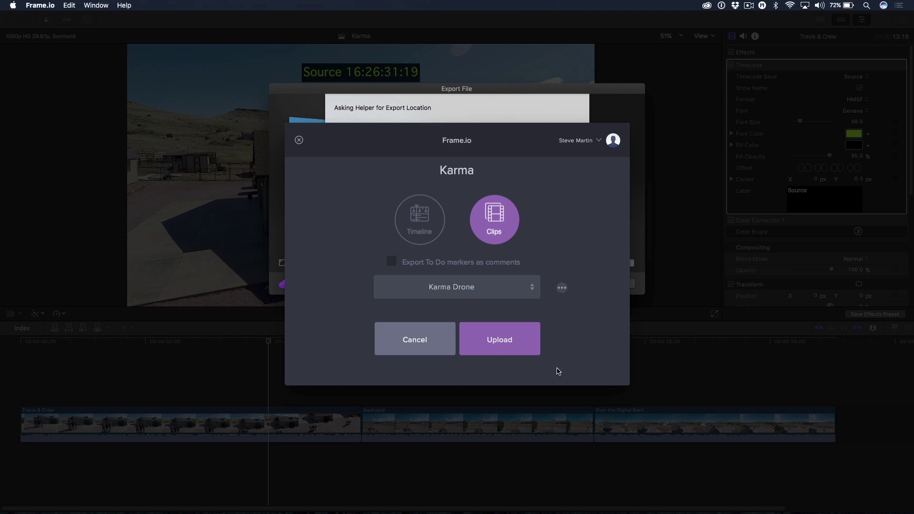
Start the upload into a new Desktop folder named 'Karma Exported Clips'.
click(495, 346)
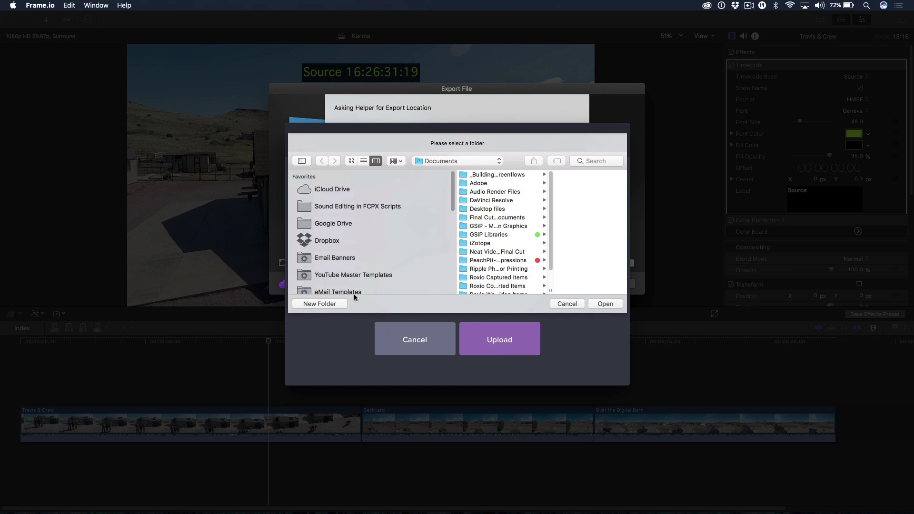
key(super+shift+d)
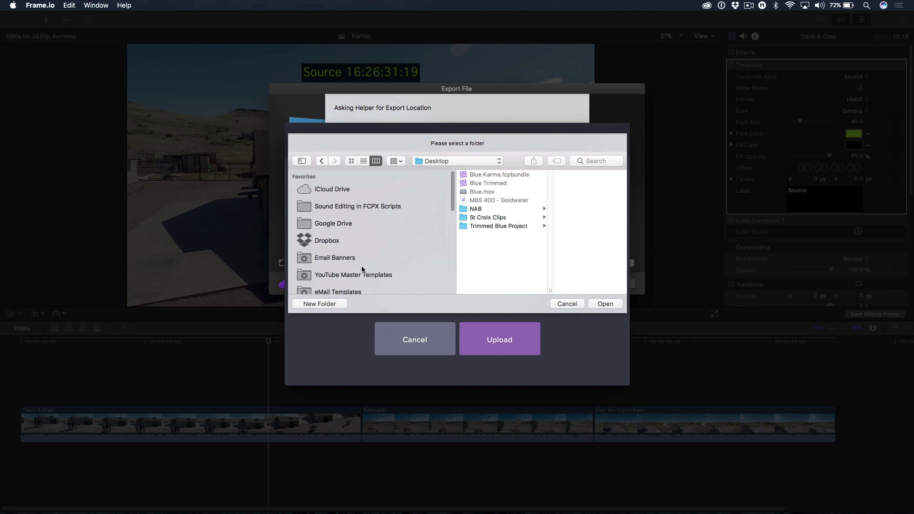
click(331, 304)
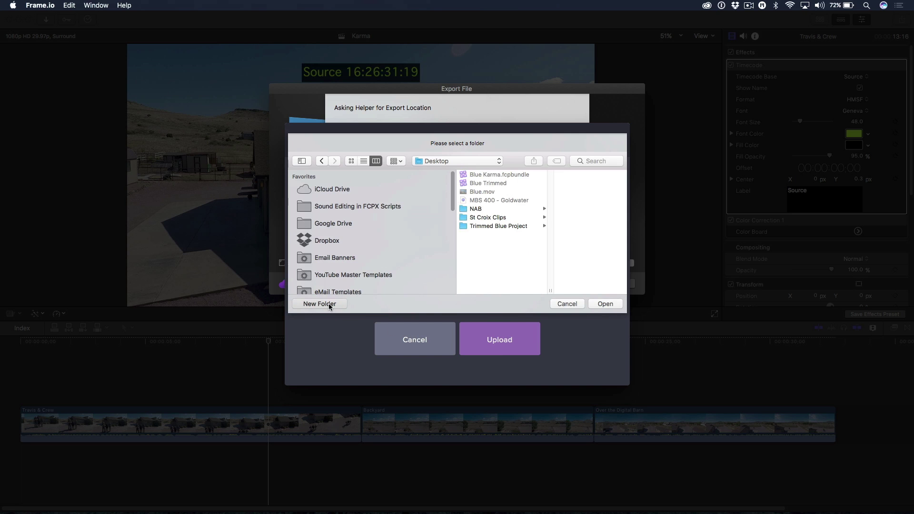
text(Karm)
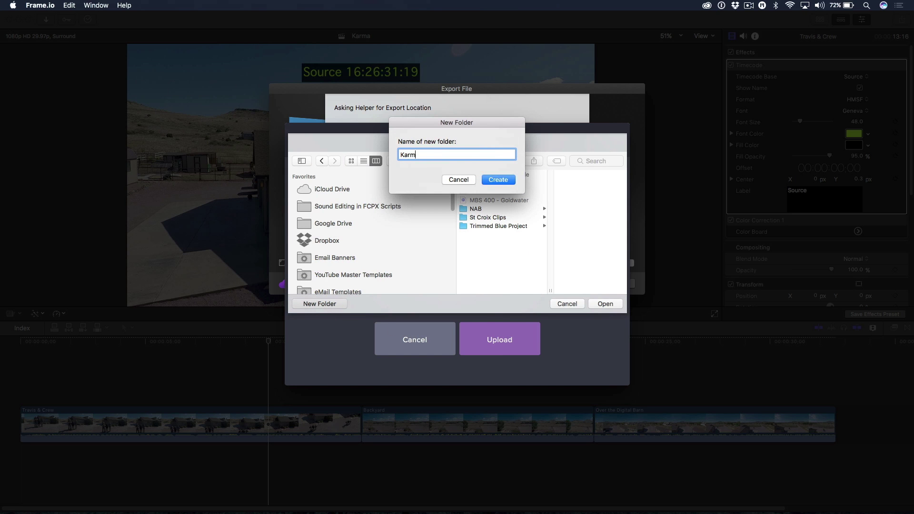
text(a C)
click(496, 180)
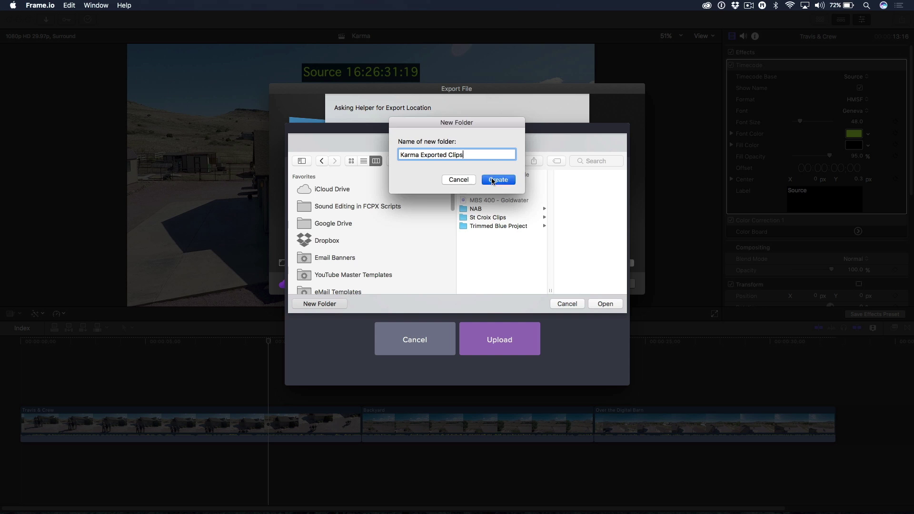
click(600, 304)
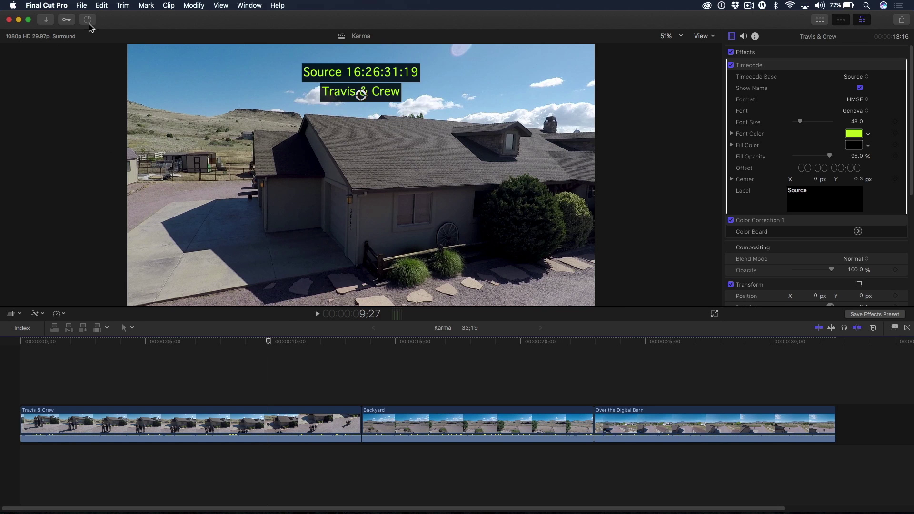
Check the Karma share's rendering progress in Background Tasks, then switch to Frame.io.
click(89, 20)
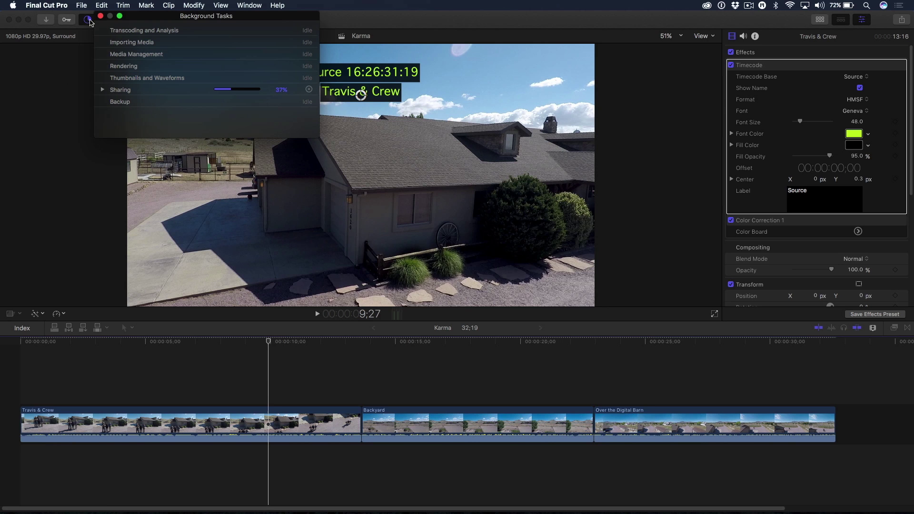
key(super+Tab)
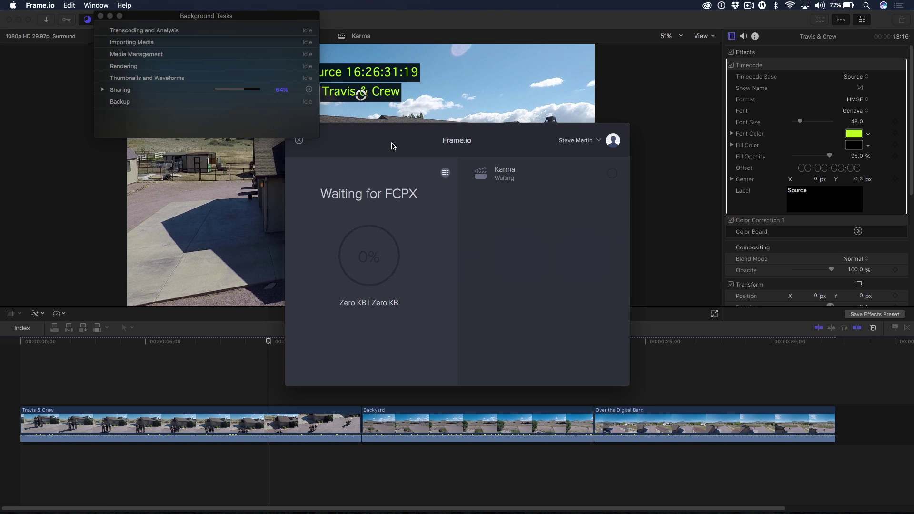
Quit the Frame.io helper, confirming that the running Karma upload stops.
drag(378, 152, 394, 162)
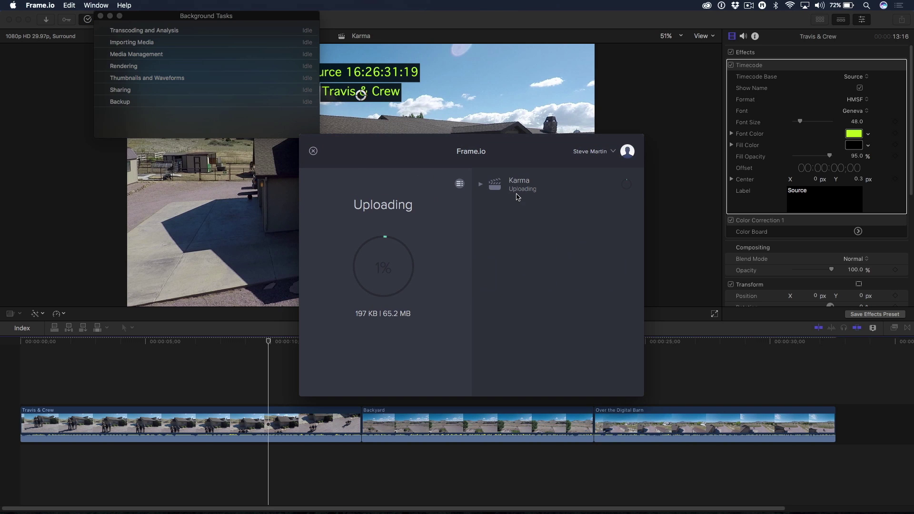
click(313, 150)
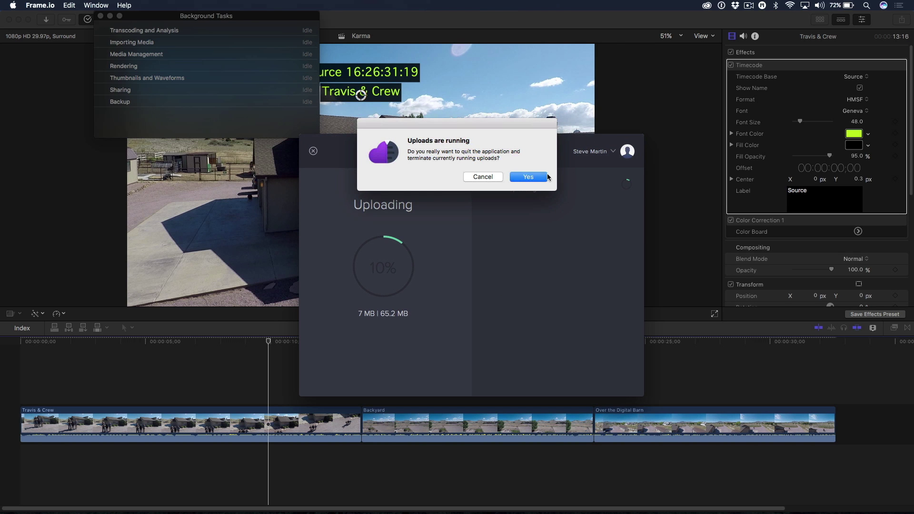
click(527, 177)
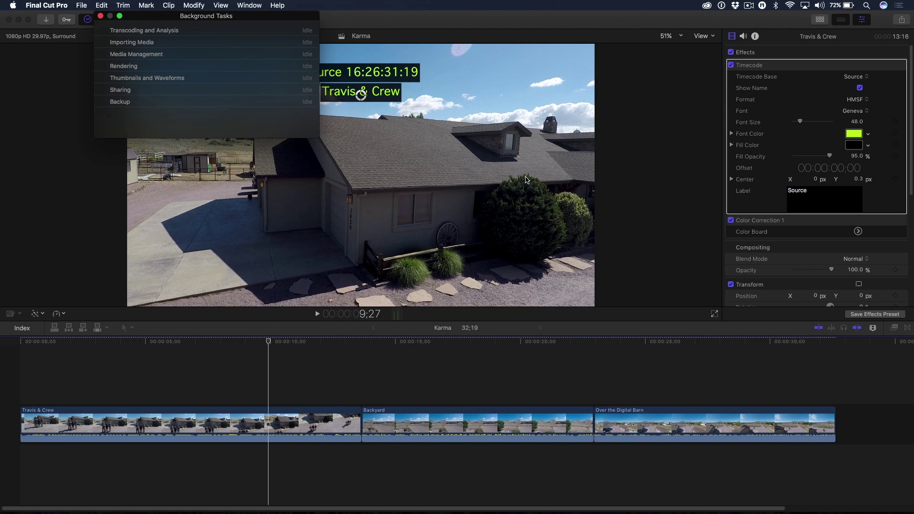
Open the Karma Exported Clips folder from the Desktop in Finder.
key(super+Tab)
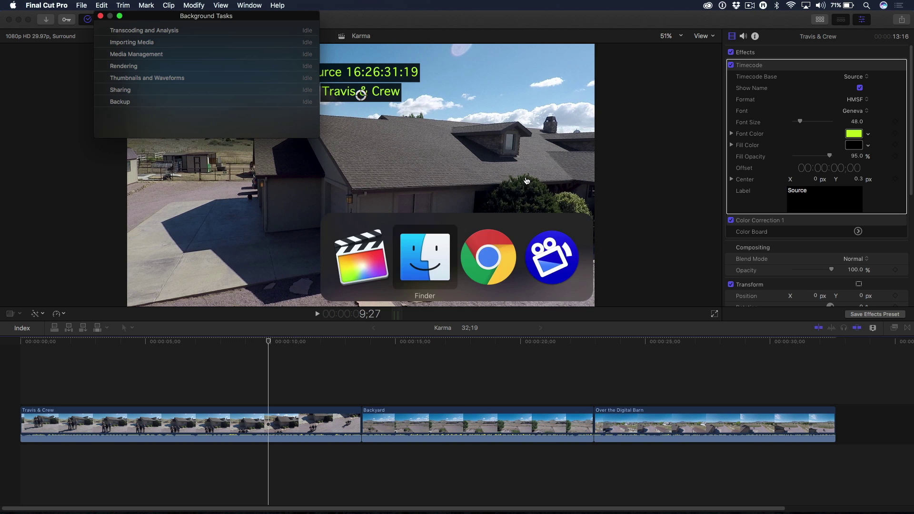
key(super+alt+h)
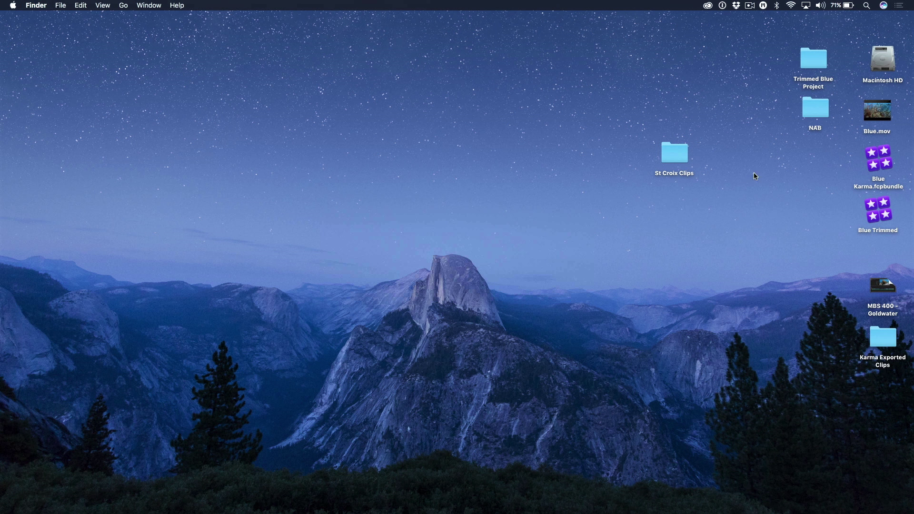
drag(882, 336, 449, 139)
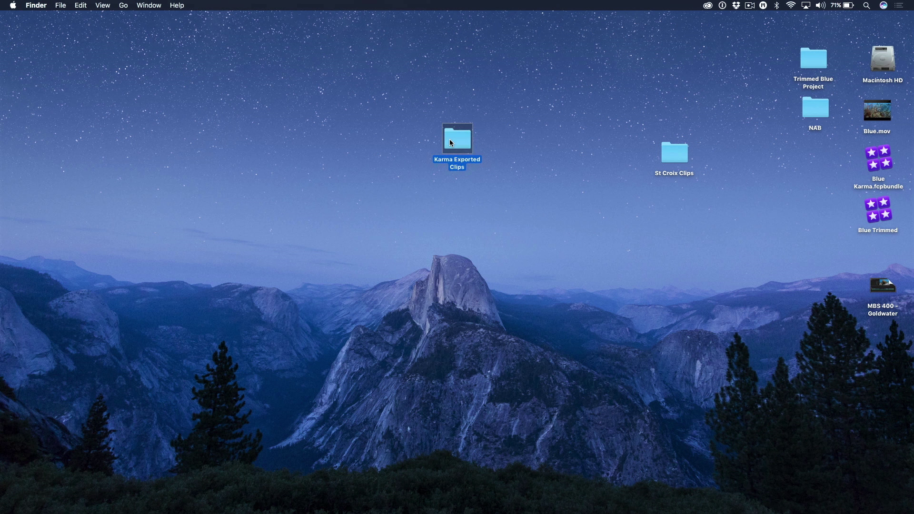
double_click(449, 139)
Navigate to Karma > clips > first subfolder and Quick Look Backyard.mov.
key(Right)
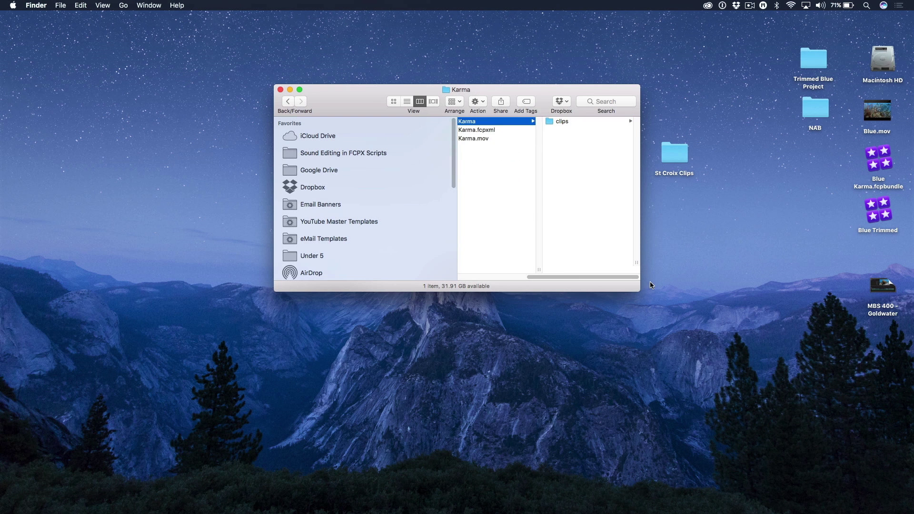
drag(637, 288, 770, 417)
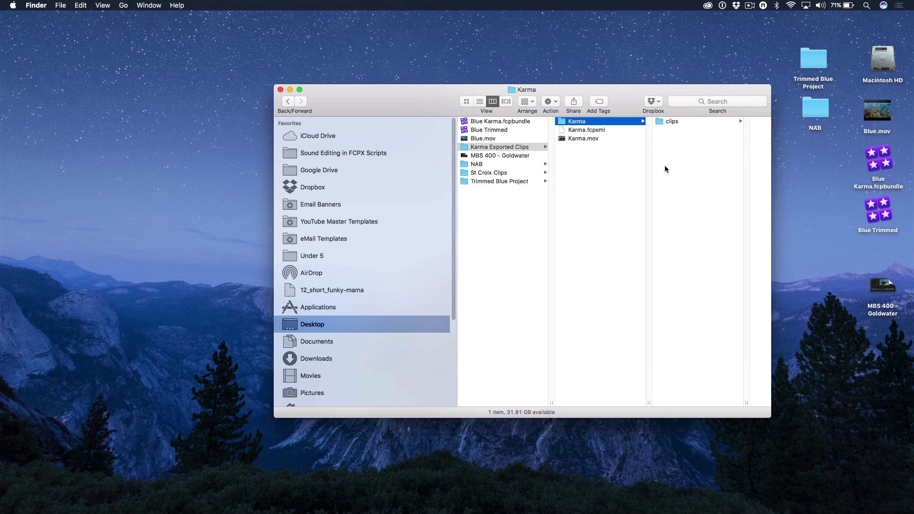
click(665, 122)
key(Right)
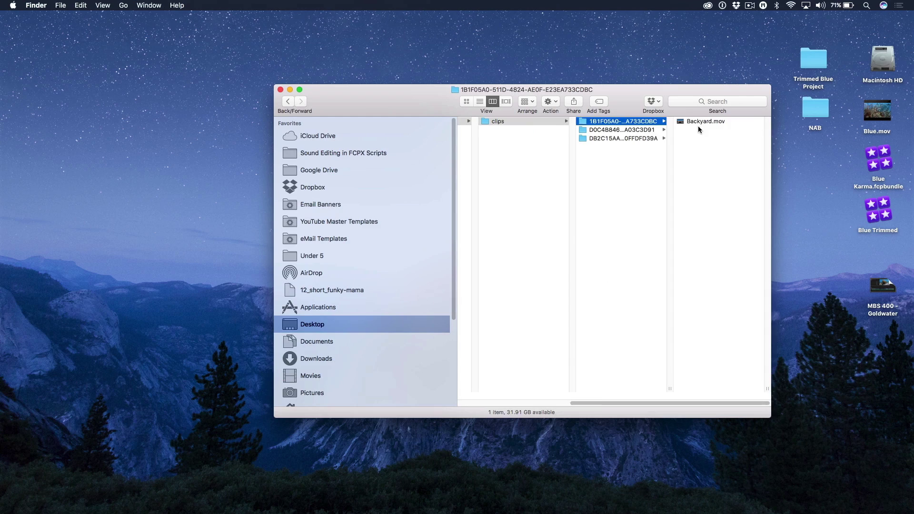
click(700, 122)
key(space)
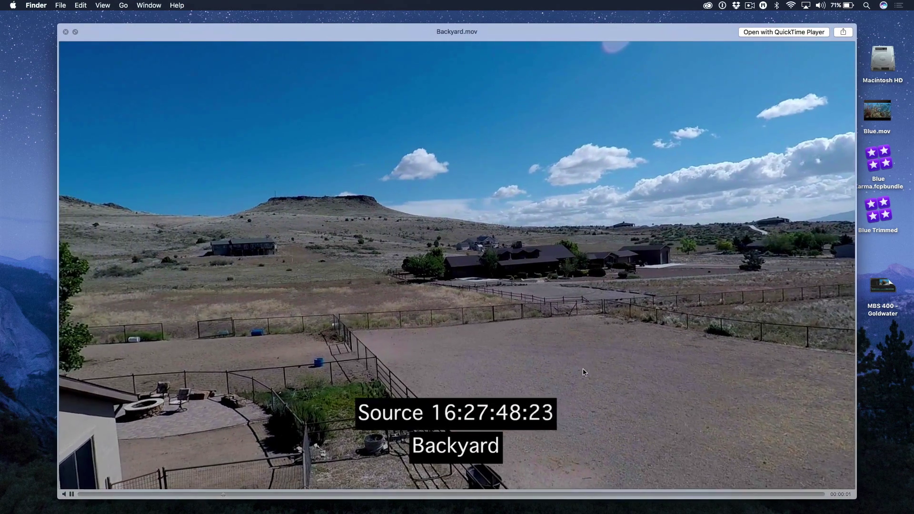
Preview the Over the Digital Barn clip from the second subfolder.
key(space)
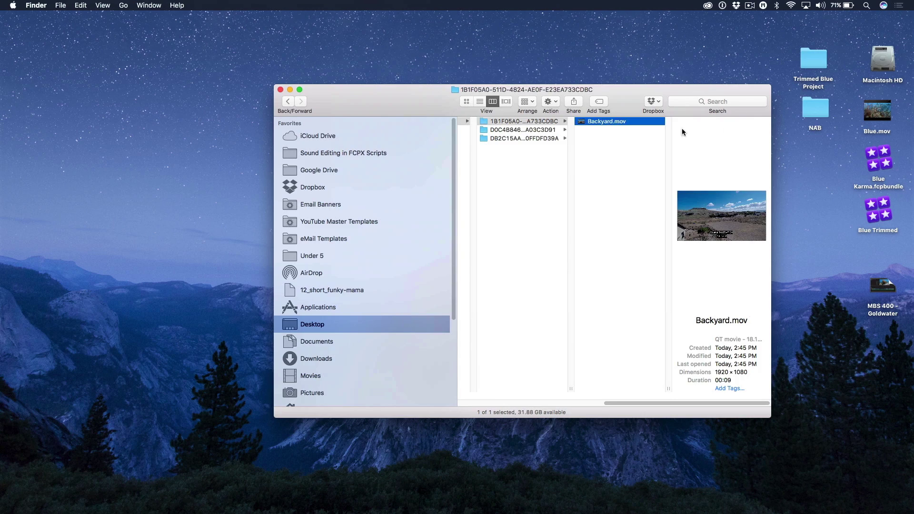
click(552, 130)
click(590, 121)
key(space)
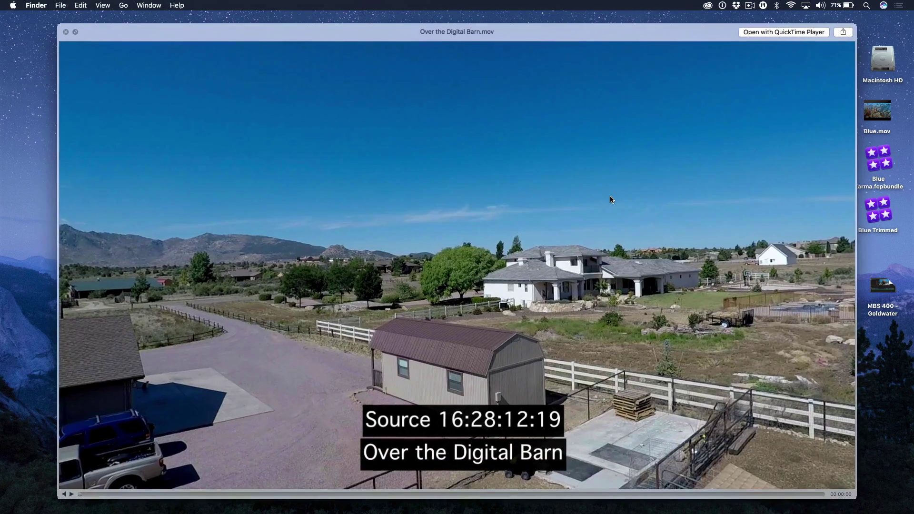
key(space)
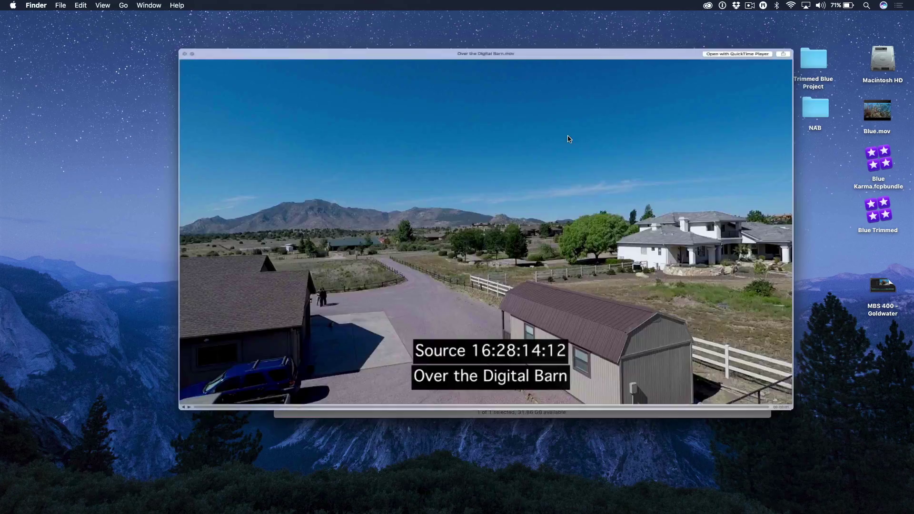
Preview the crew clip from the third subfolder and close the preview.
click(536, 138)
click(595, 121)
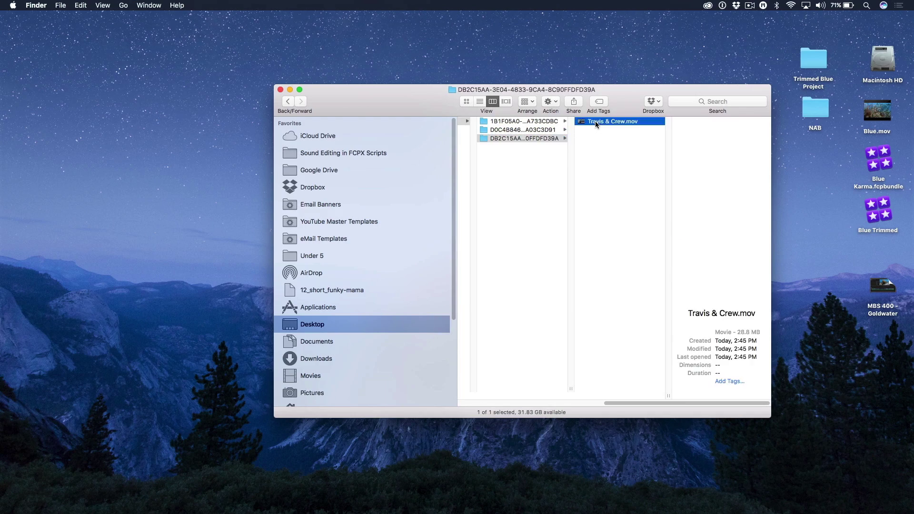
key(space)
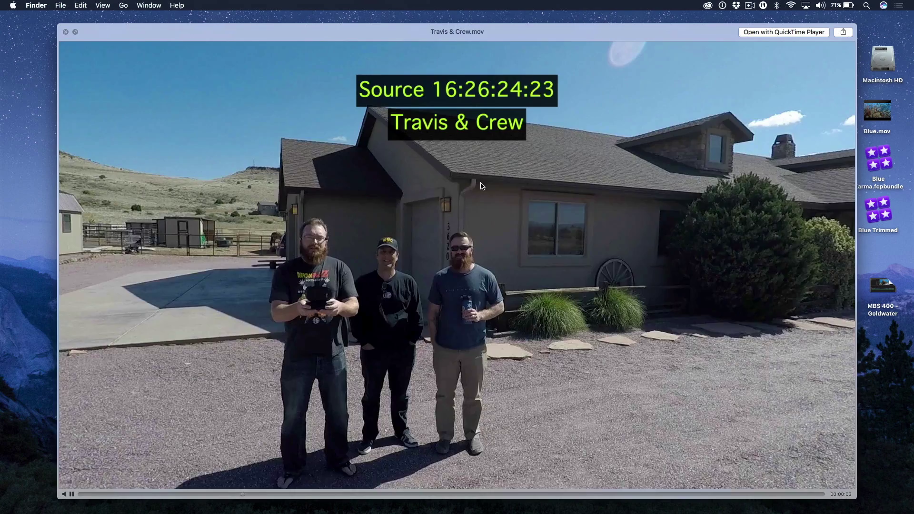
key(space)
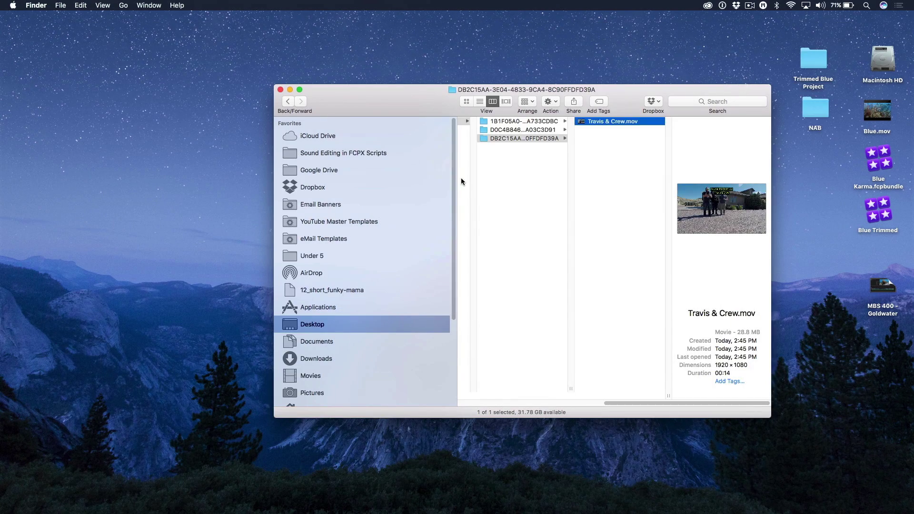
scroll(461, 181, left, 10)
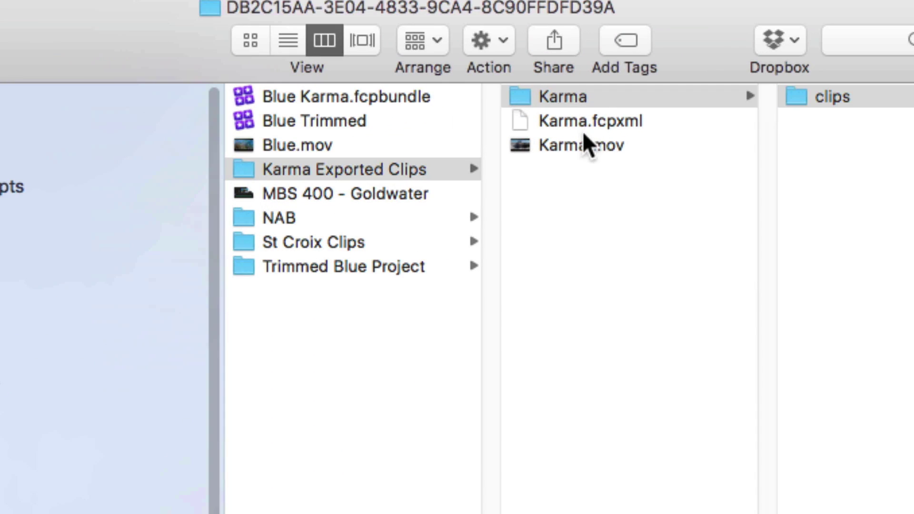
Preview Karma.mov full size in Quick Look, scrubbing ahead to the barn shot, then close it.
click(554, 149)
click(568, 125)
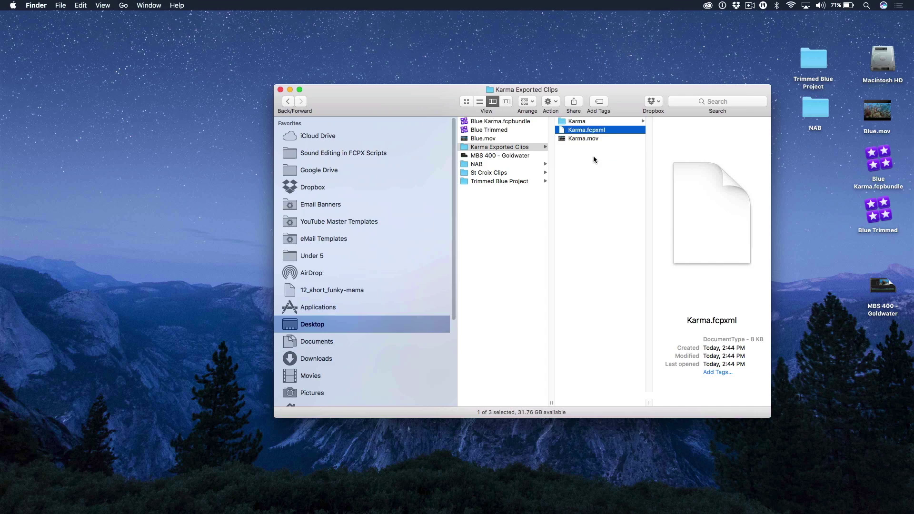
click(585, 138)
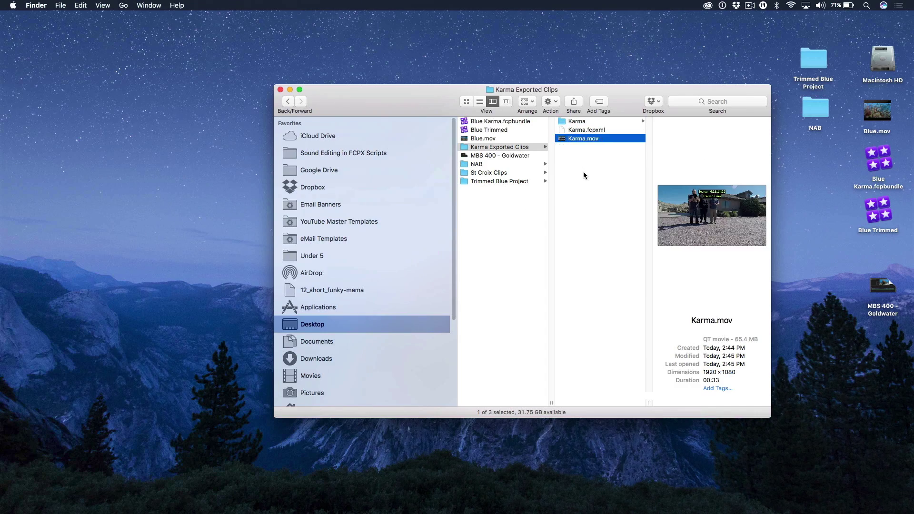
key(space)
key(Left)
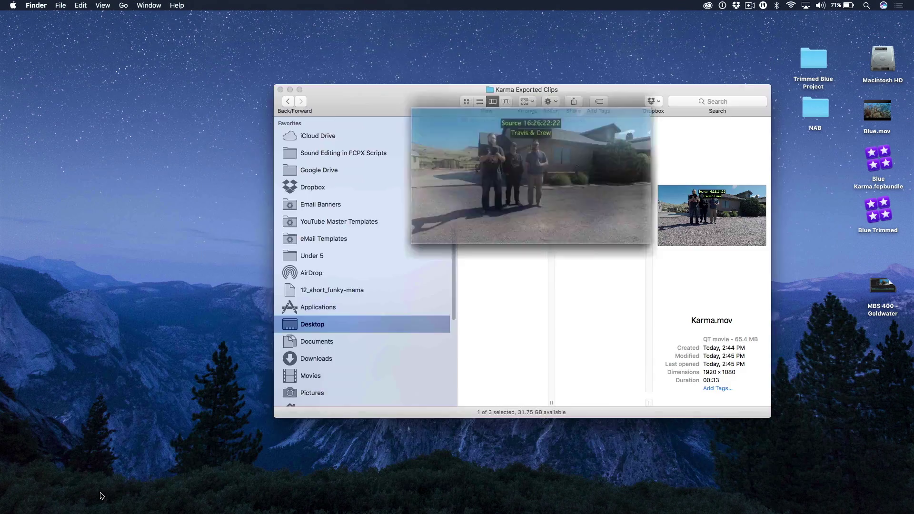
key(Right)
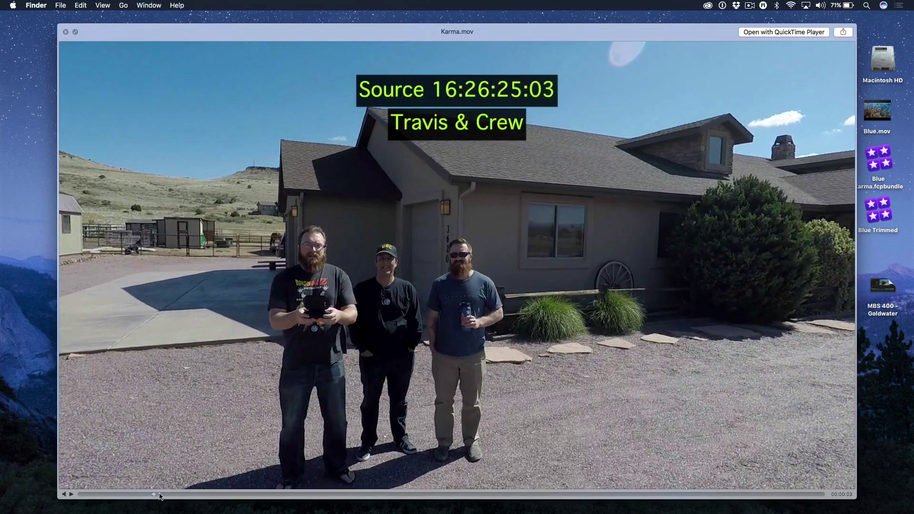
drag(151, 494, 252, 478)
key(space)
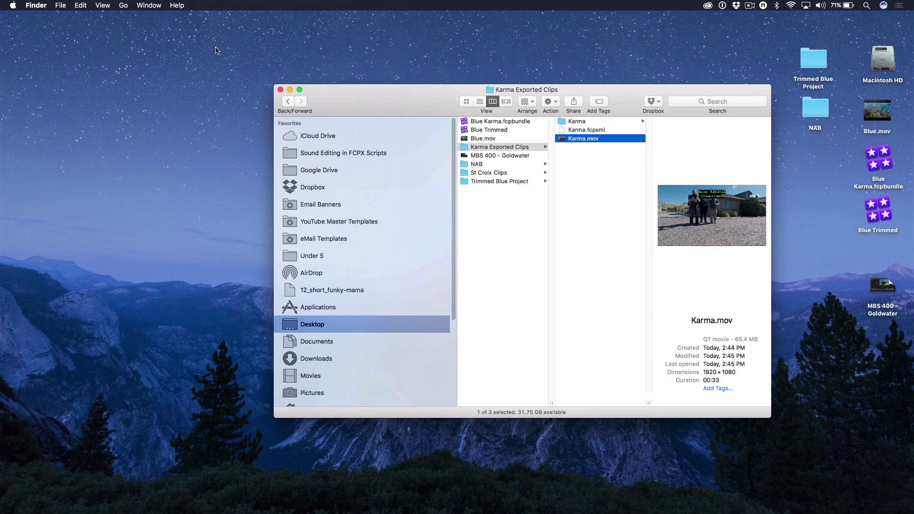
Close the Finder window and return to Final Cut Pro with Cmd+Tab.
click(280, 90)
key(super+Tab)
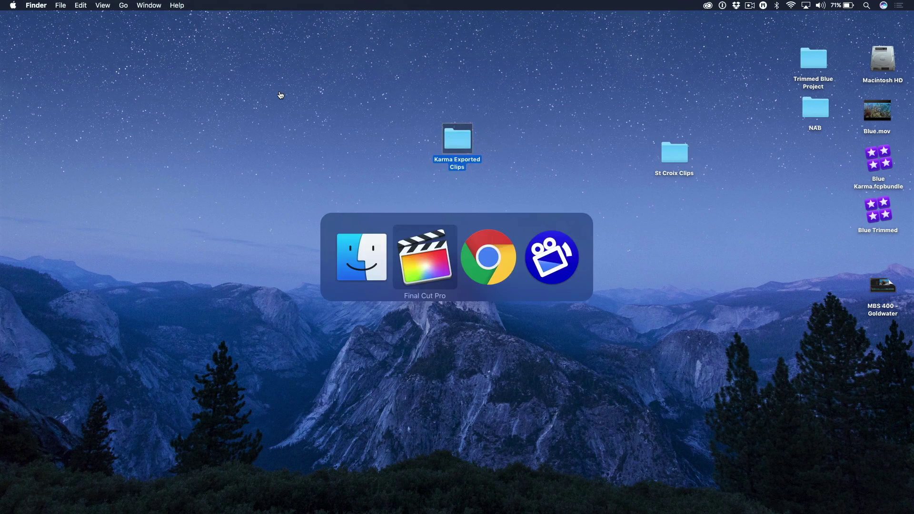